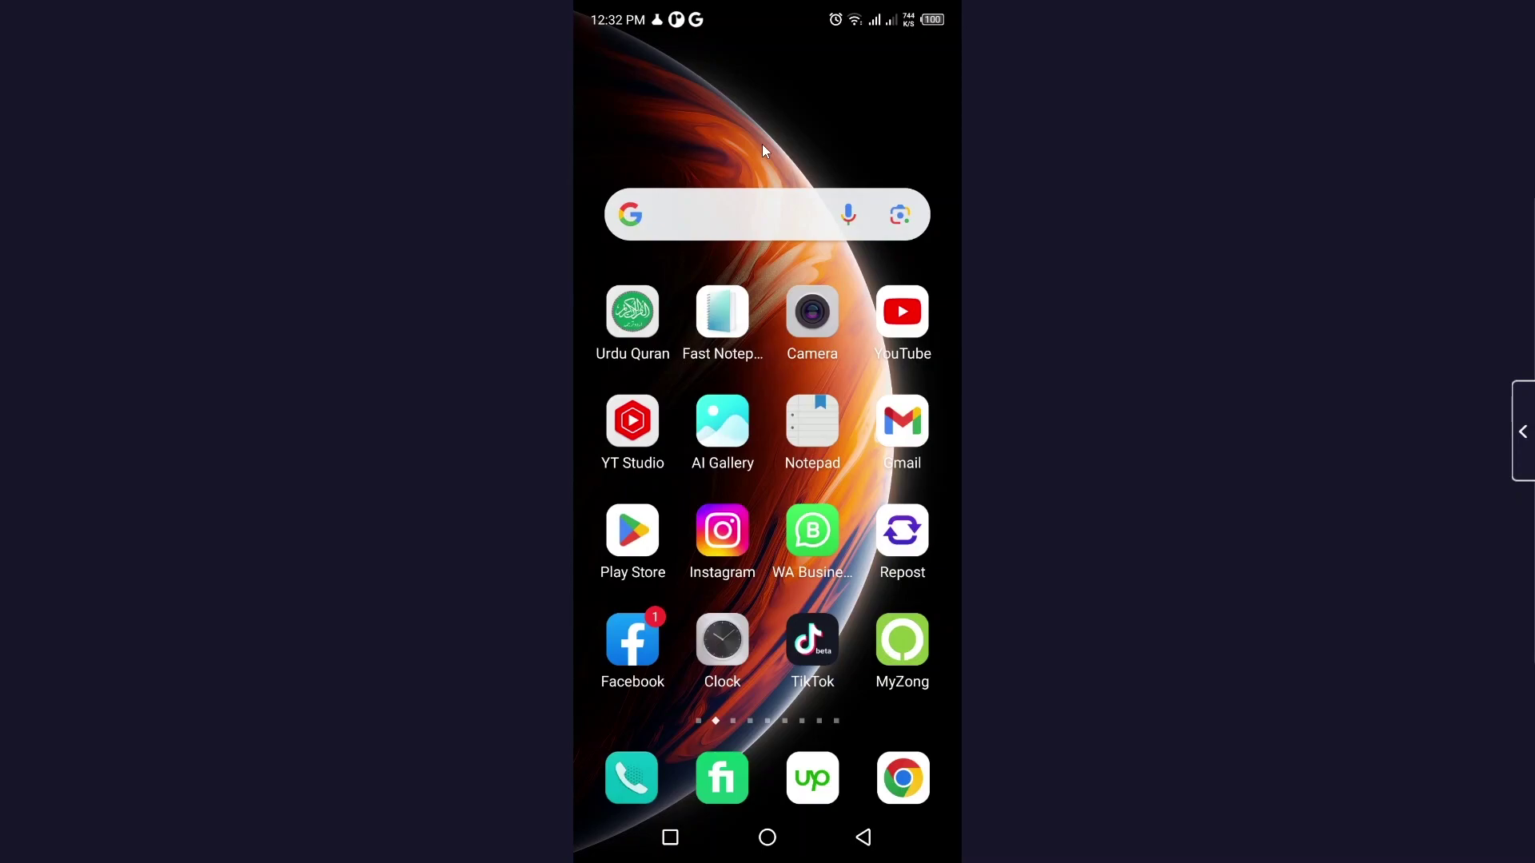
Launch TikTok and reach Settings and privacy from the Guapo profile's menu
click(813, 651)
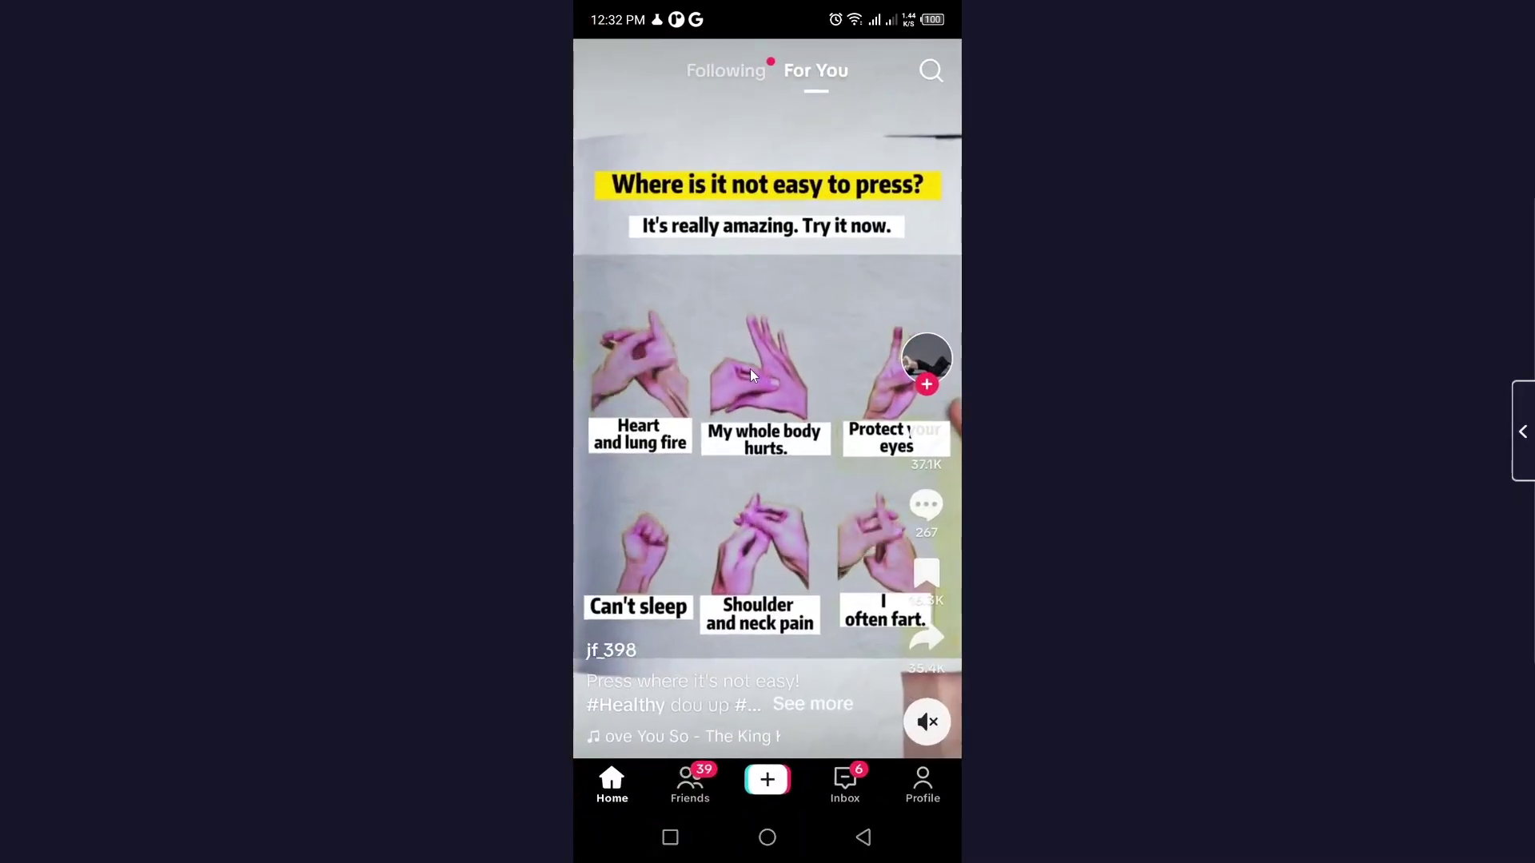
click(924, 791)
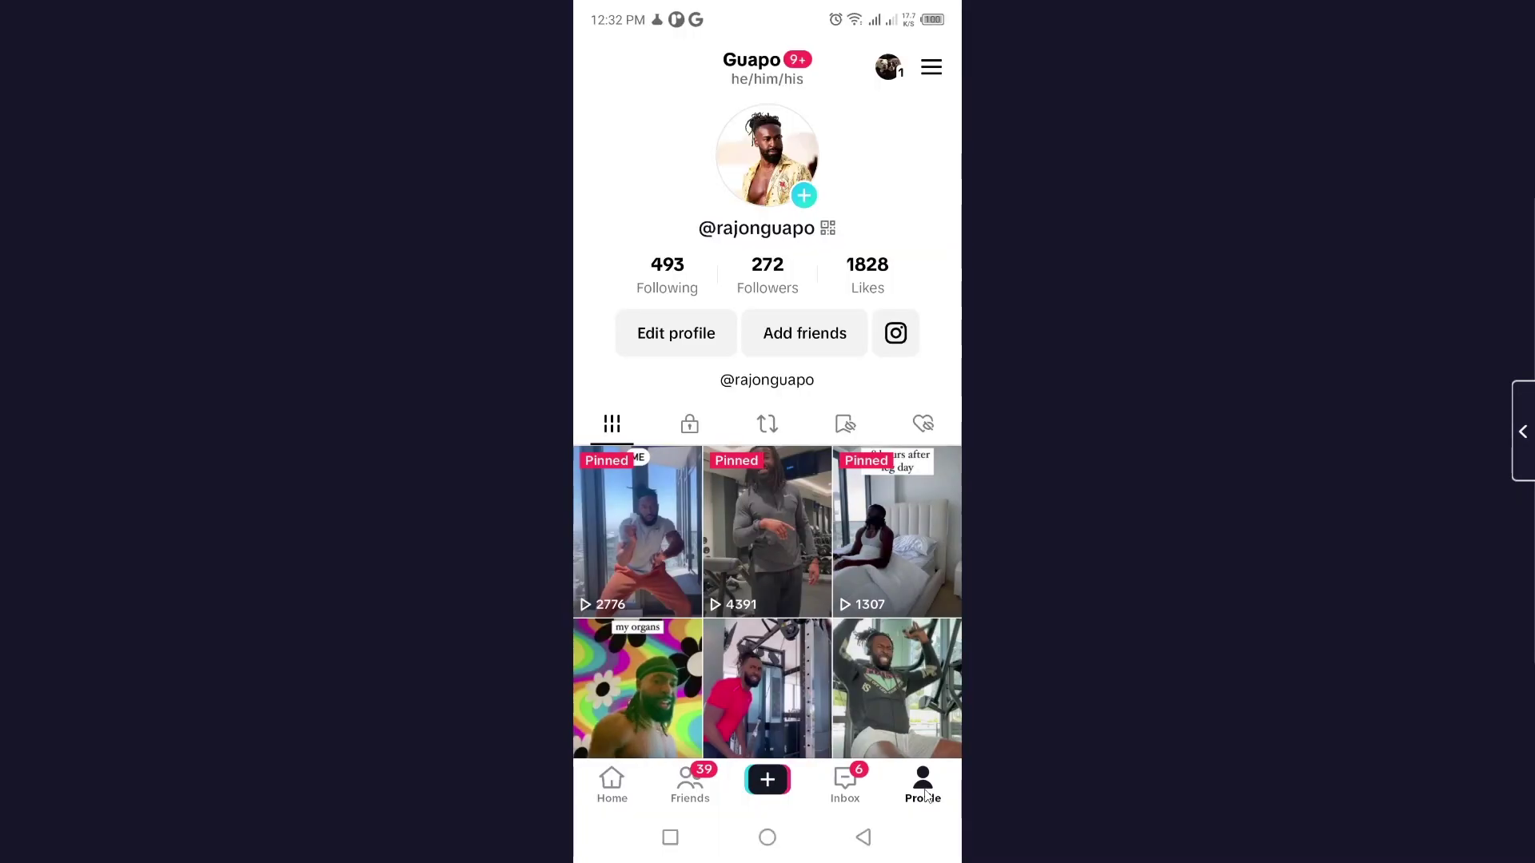
click(932, 68)
click(702, 774)
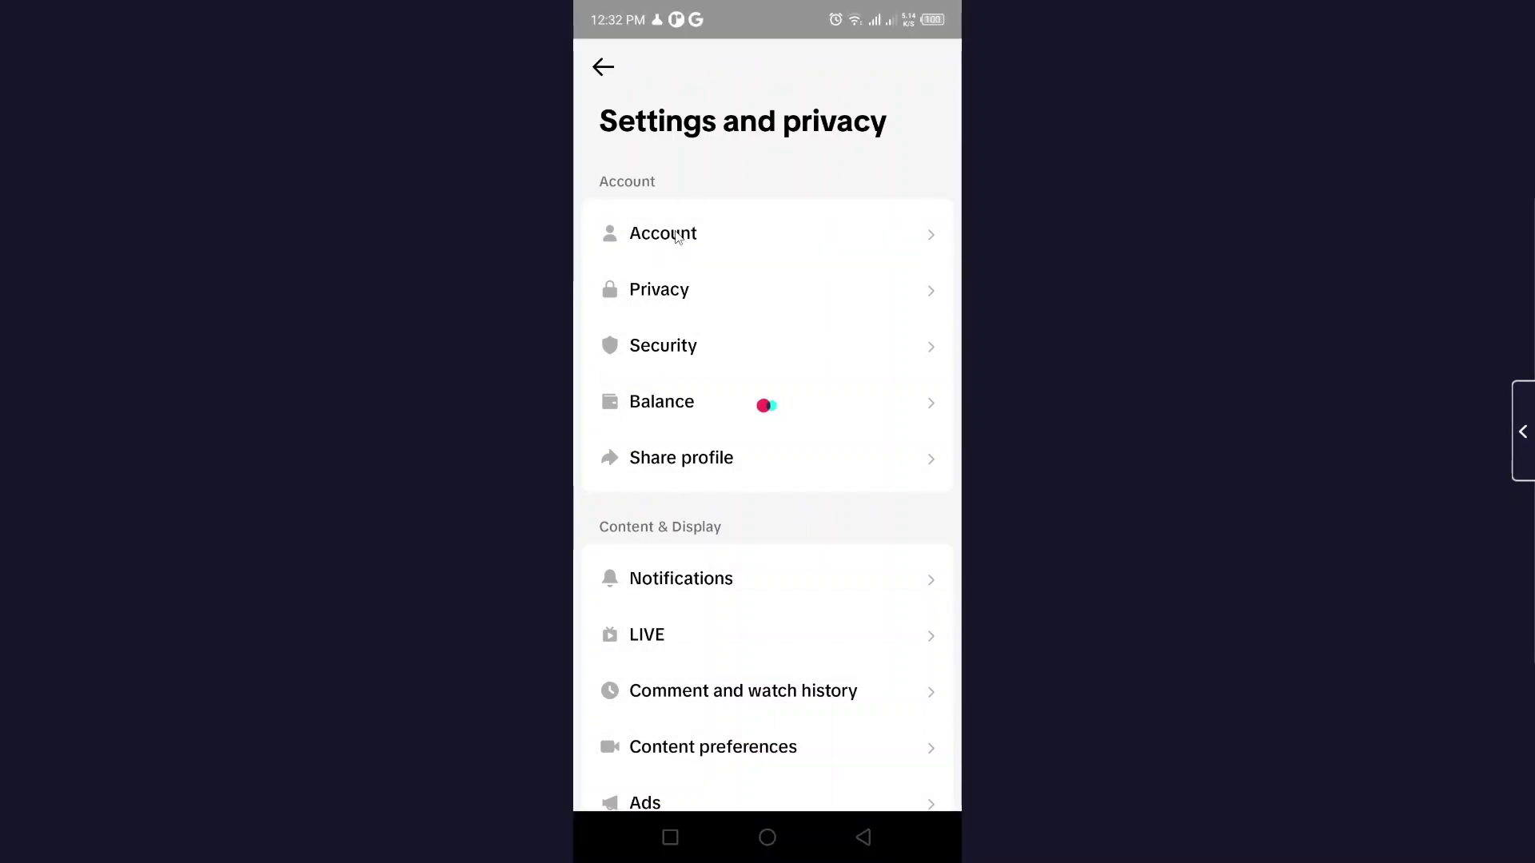
click(668, 236)
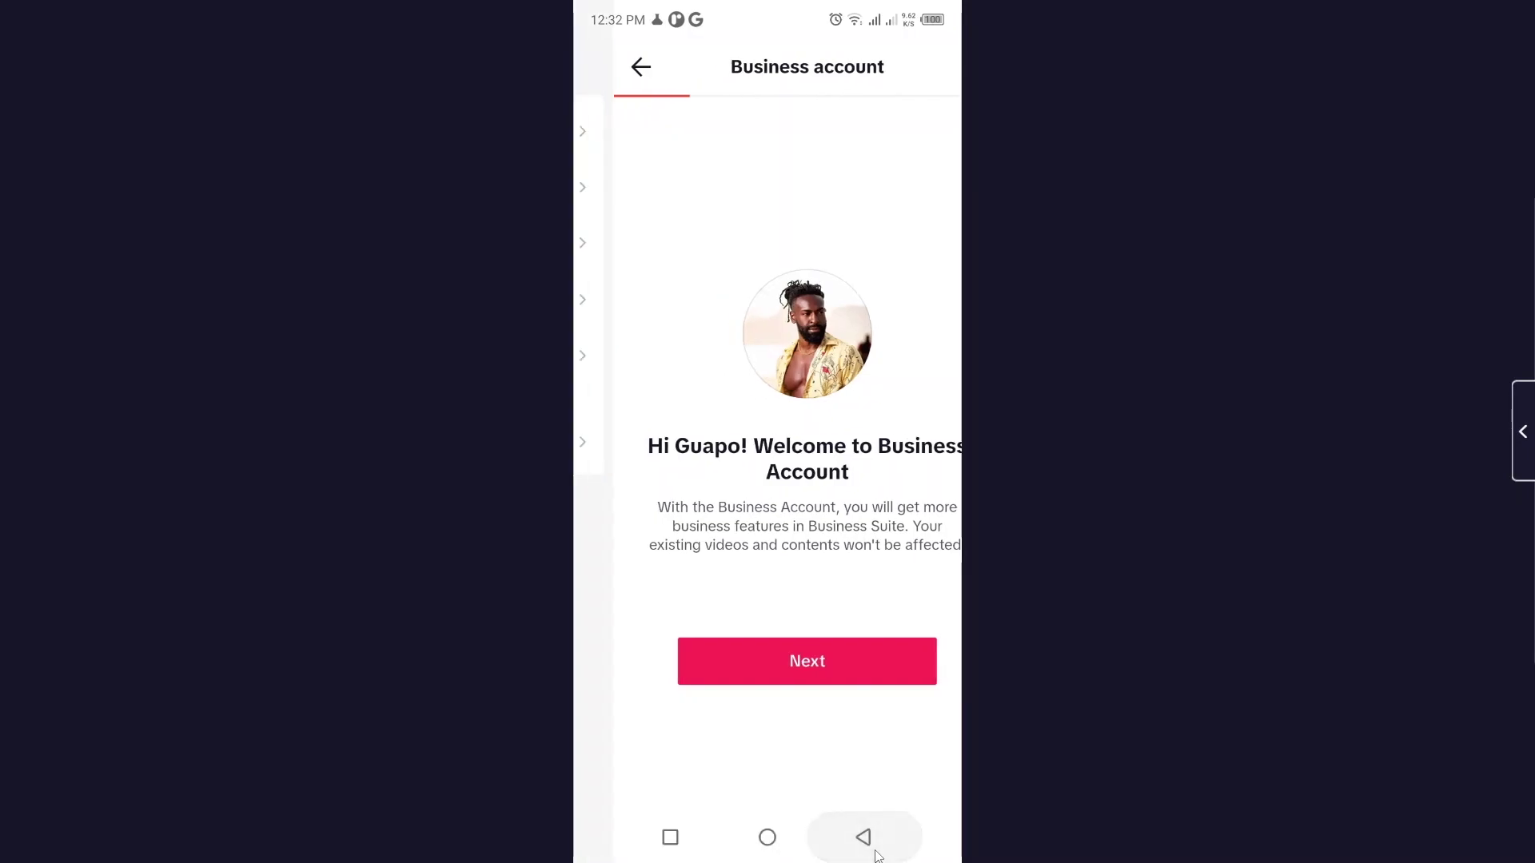
click(874, 851)
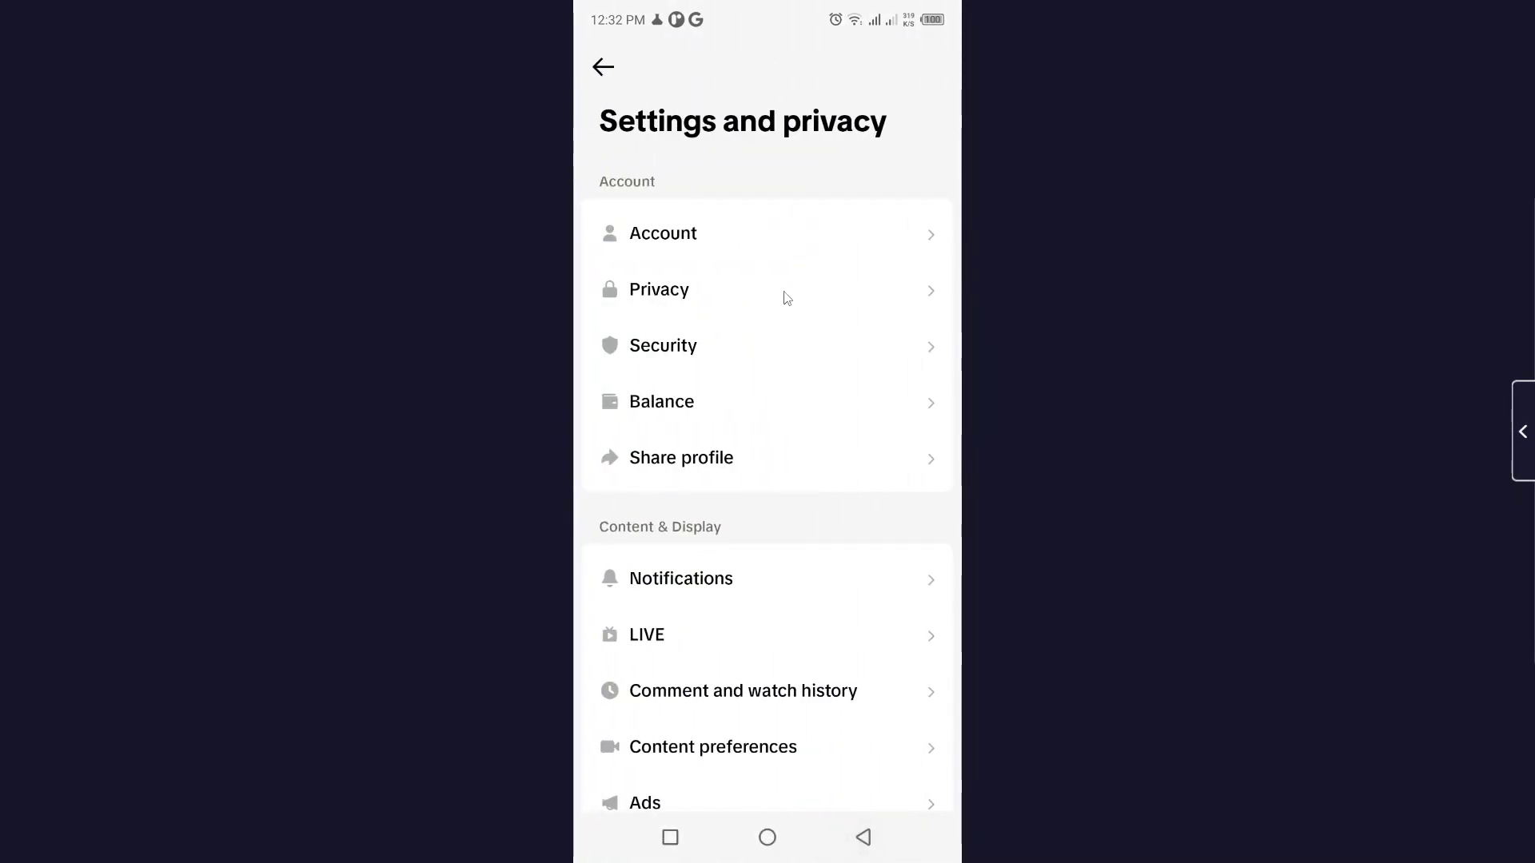
scroll(820, 572, down, 3)
scroll(819, 571, down, 1)
scroll(819, 573, down, 1)
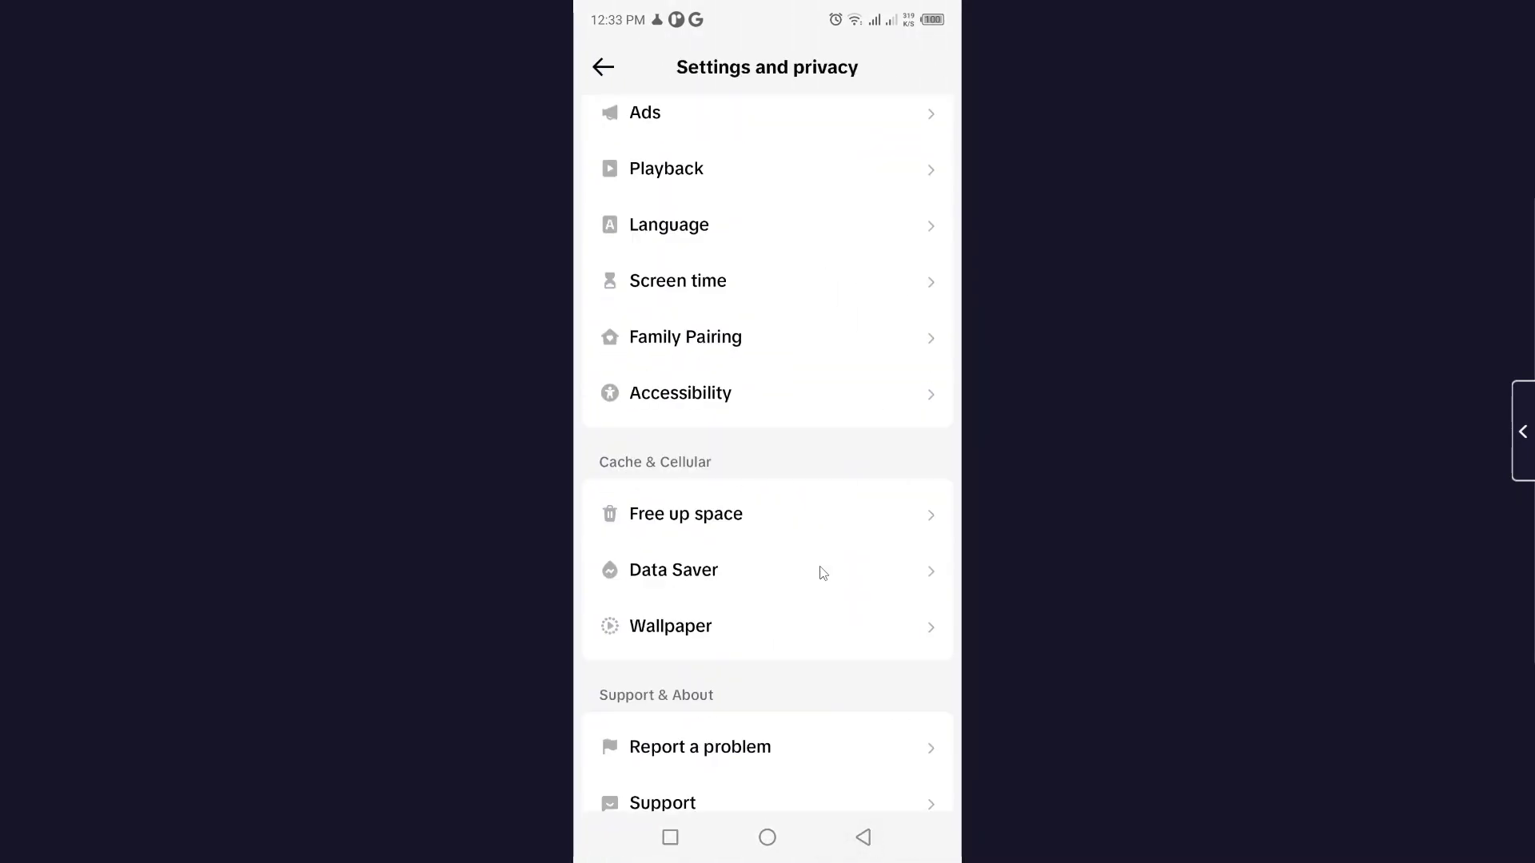
scroll(819, 587, up, 5)
scroll(892, 804, up, 2)
click(863, 836)
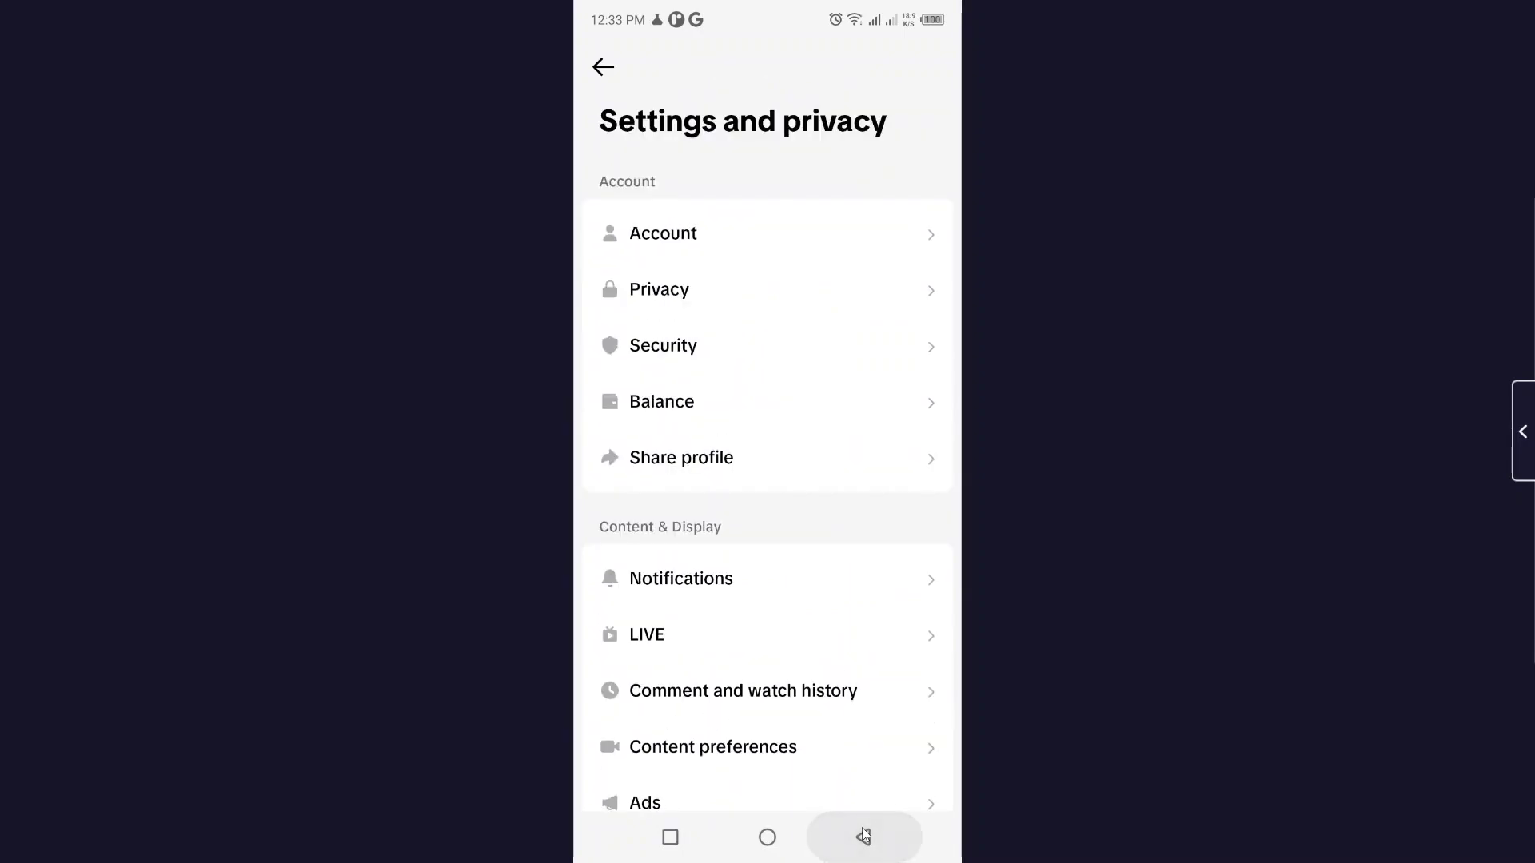
View the turned-off 'Learn about your viewers' Analytics screen, then back to Creator tools
click(932, 68)
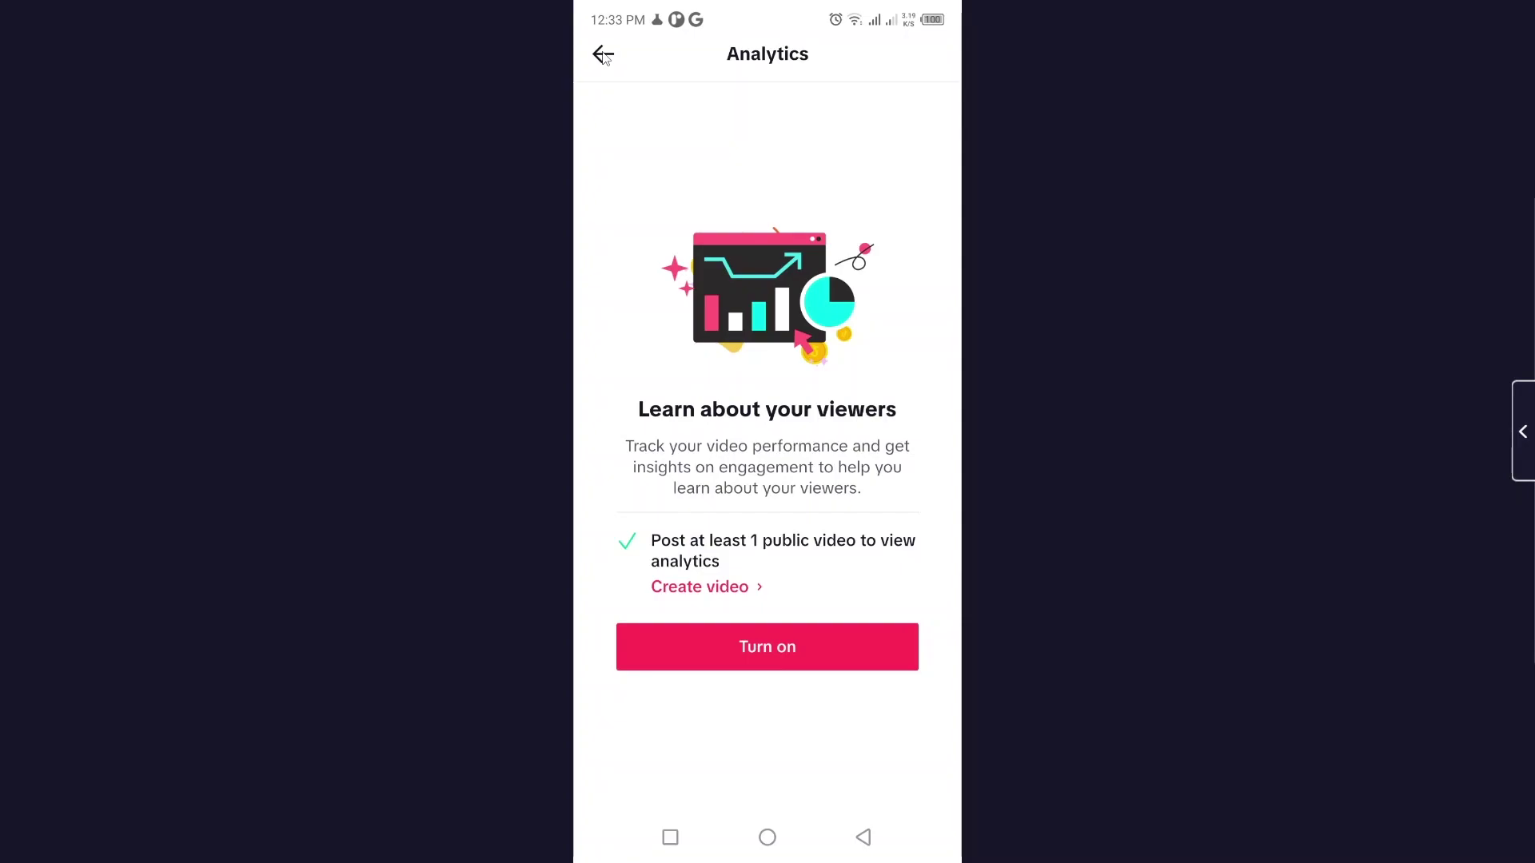
click(603, 55)
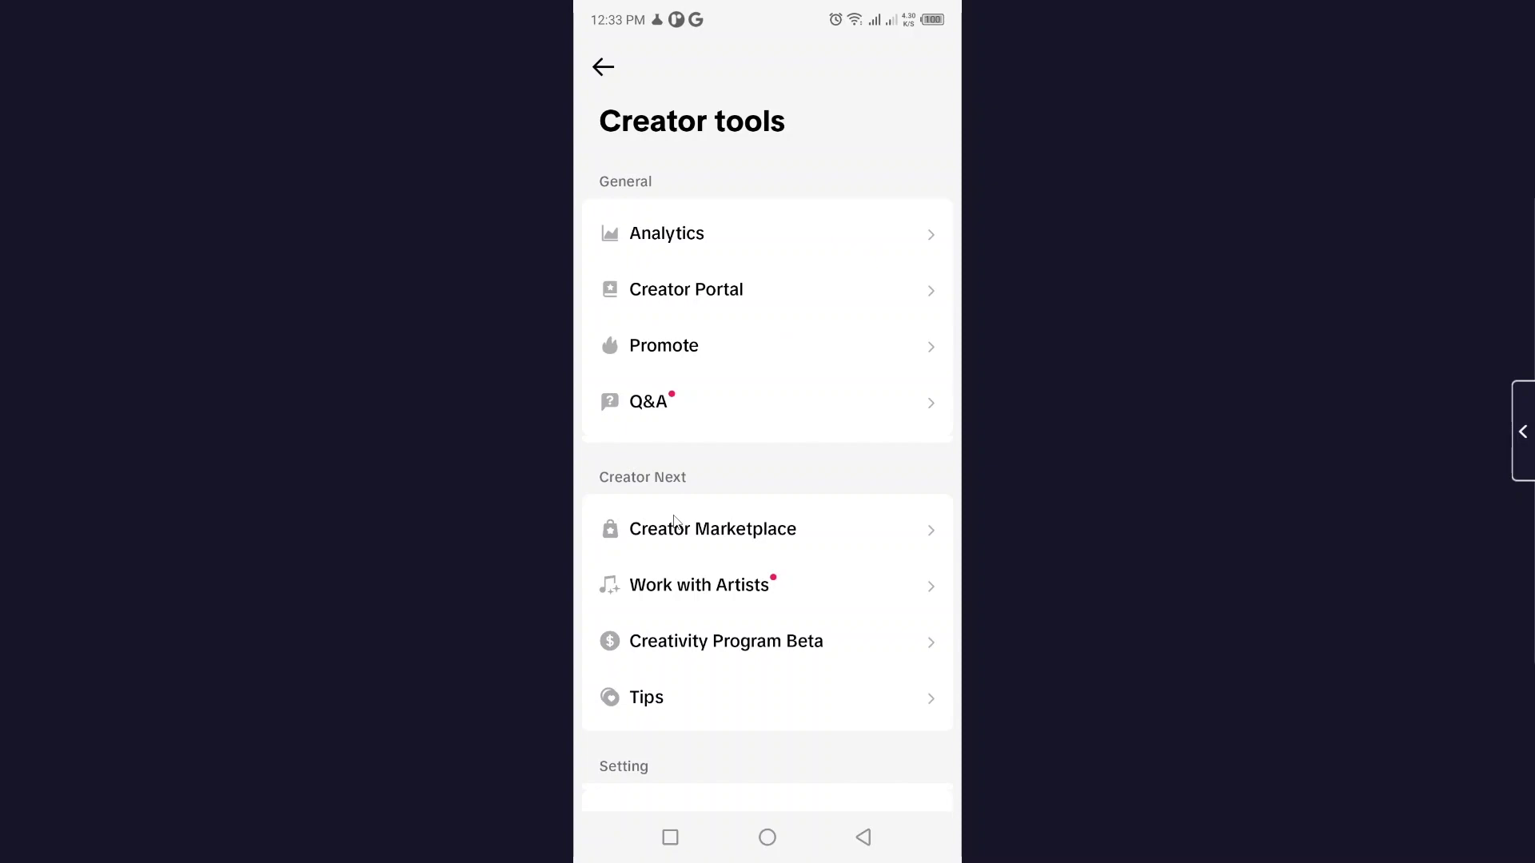
Return to the Android home screen with its app icons
click(769, 841)
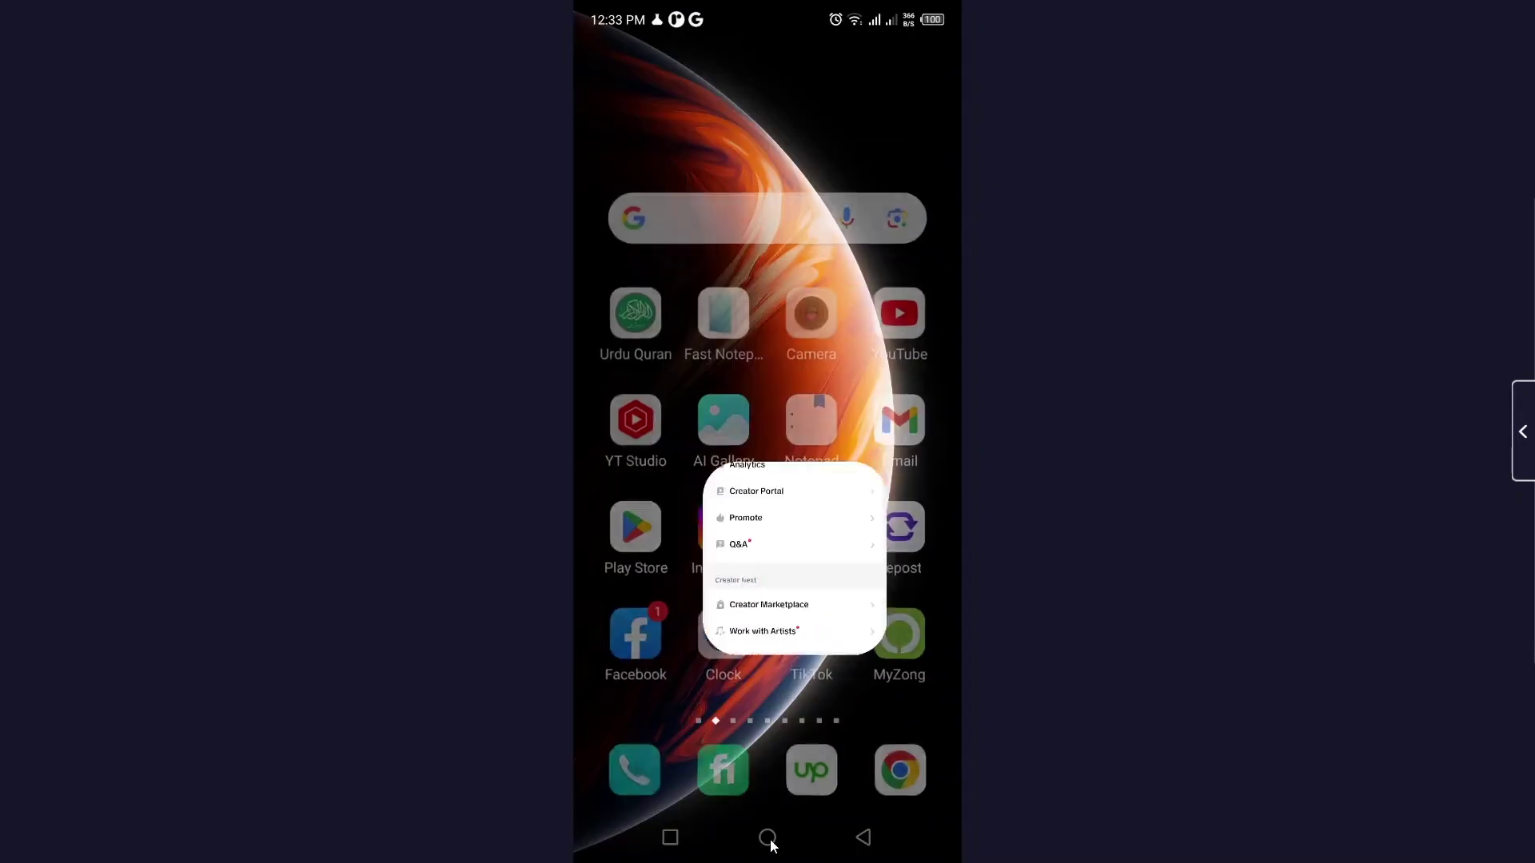